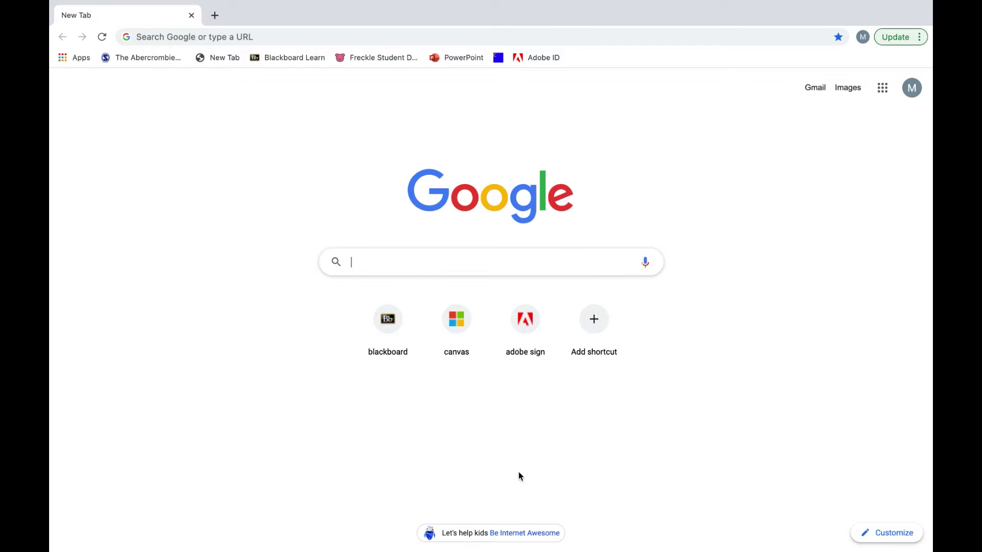
Load the CSUB home page by entering CSUB.EDU in Chrome
{"action": "type", "text": "CSUB.EDU"}
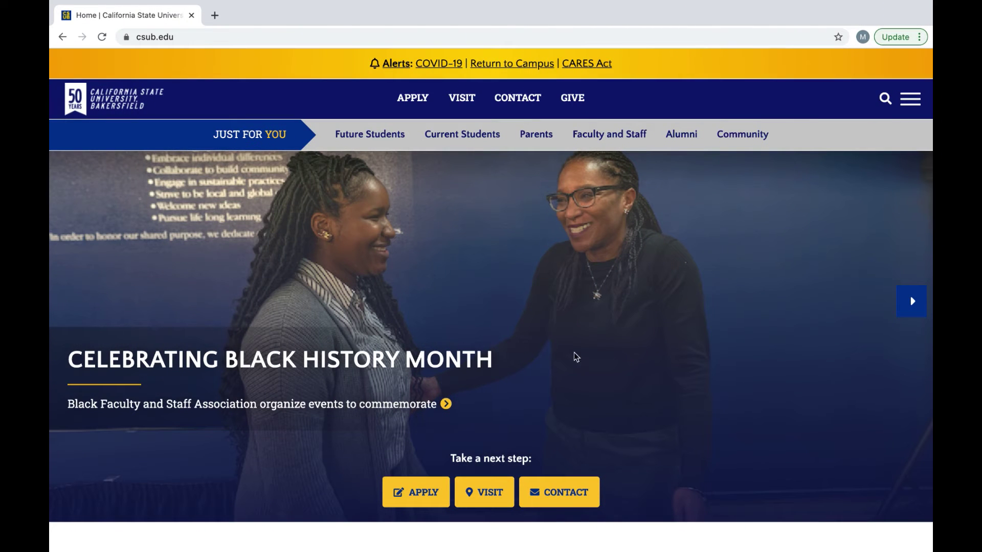
Launch RunnerConnect from the expanded All Student Links on the Current Students page
{"action": "left_click", "coordinate": [463, 137]}
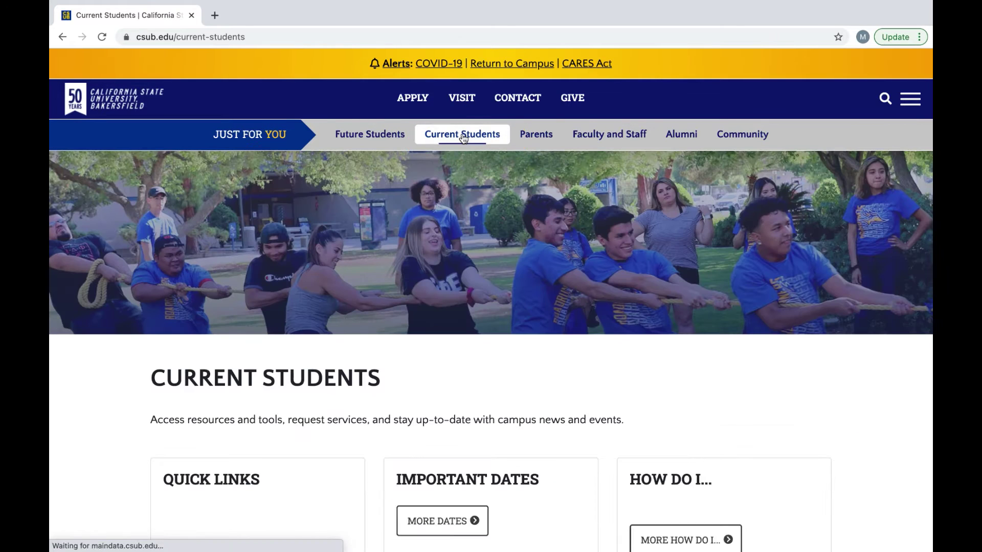
{"action": "scroll", "coordinate": [483, 333], "scroll_direction": "down", "scroll_amount": 3}
{"action": "scroll", "coordinate": [483, 334], "scroll_direction": "down", "scroll_amount": 9}
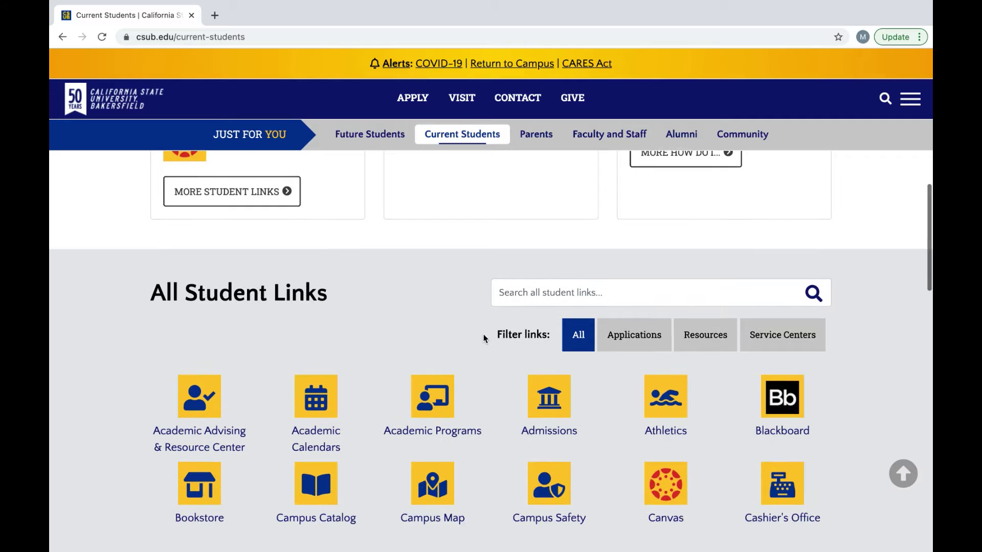
{"action": "scroll", "coordinate": [483, 333], "scroll_direction": "down", "scroll_amount": 2}
{"action": "left_click", "coordinate": [484, 468]}
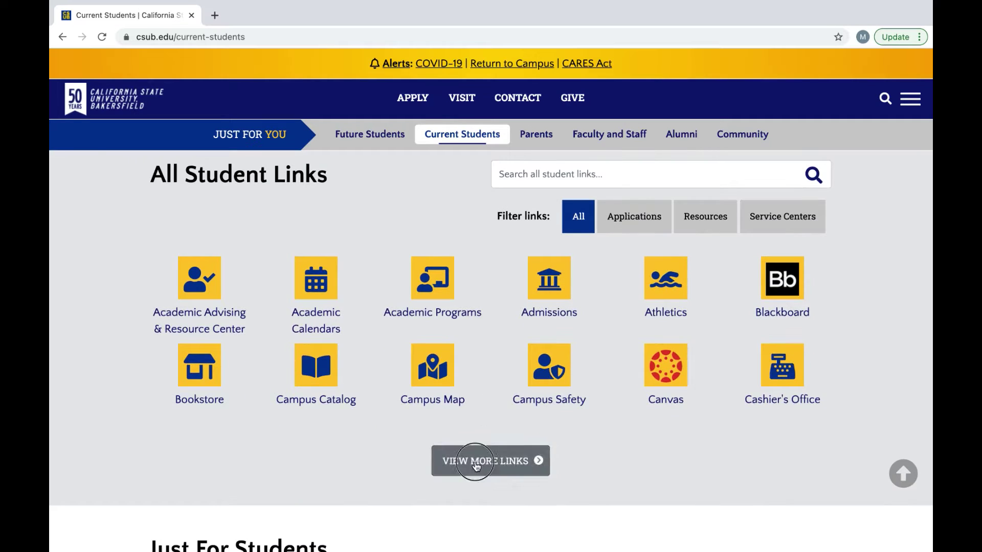
{"action": "scroll", "coordinate": [483, 467], "scroll_direction": "down", "scroll_amount": 1}
{"action": "scroll", "coordinate": [482, 465], "scroll_direction": "down", "scroll_amount": 5}
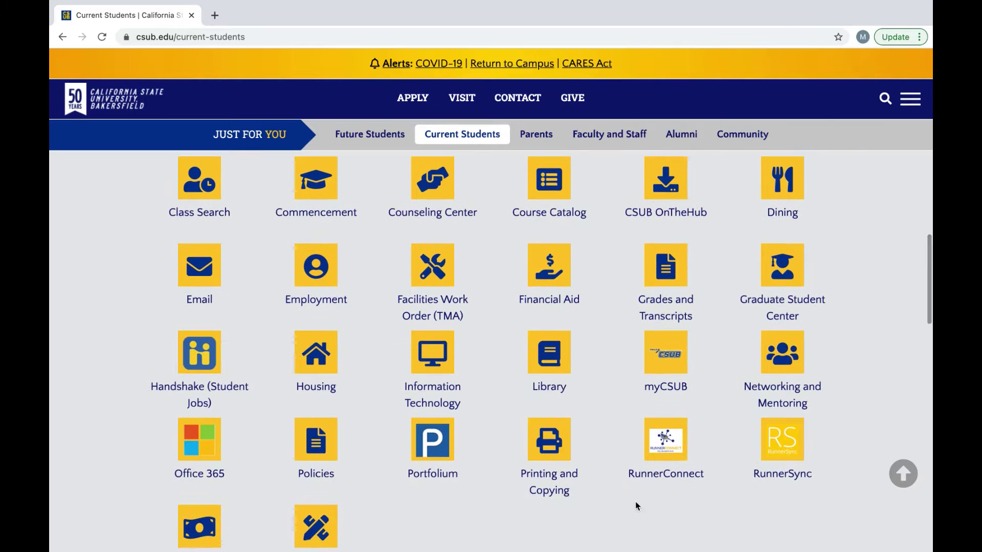
{"action": "left_click", "coordinate": [662, 467]}
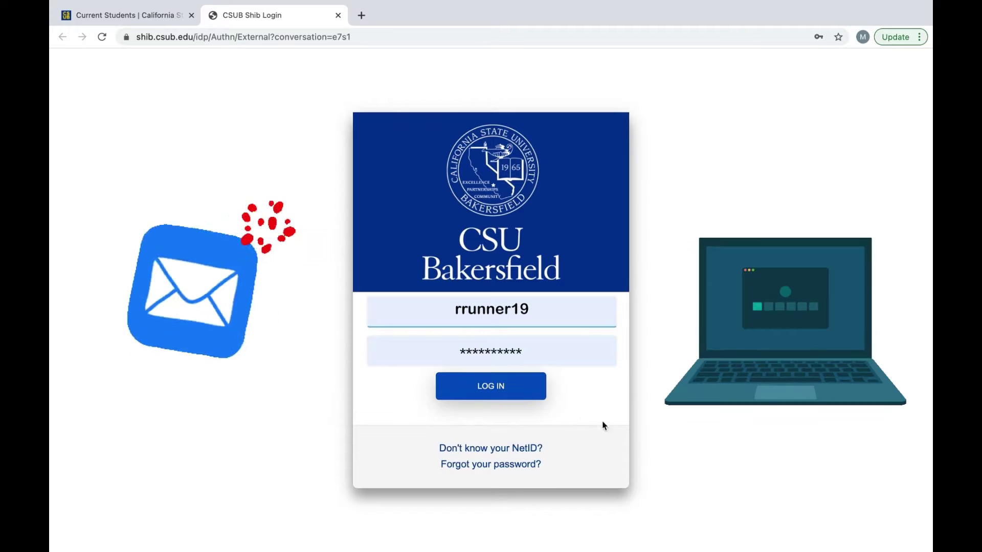
Log in to RunnerConnect and start scheduling a new appointment
{"action": "left_click", "coordinate": [508, 394]}
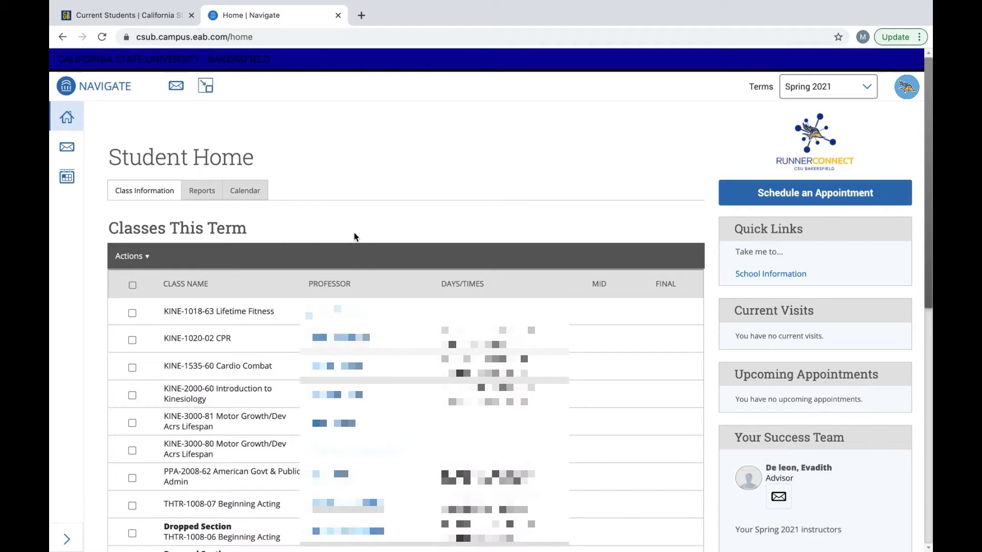
{"action": "left_click", "coordinate": [750, 201]}
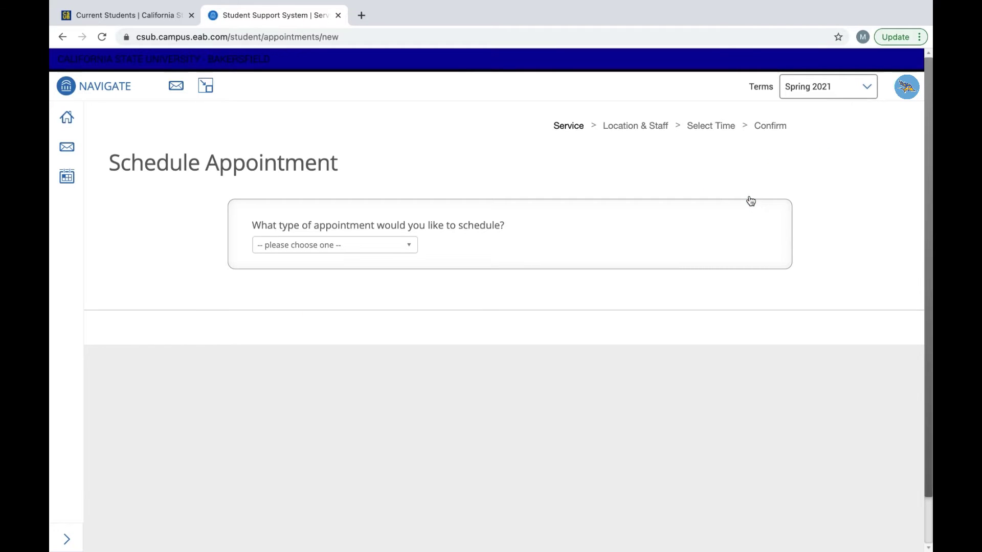
Choose Advising, Registration/Class Schedule Advising, and Change/Declare/Explore Major or Minor, then continue
{"action": "left_click", "coordinate": [388, 245]}
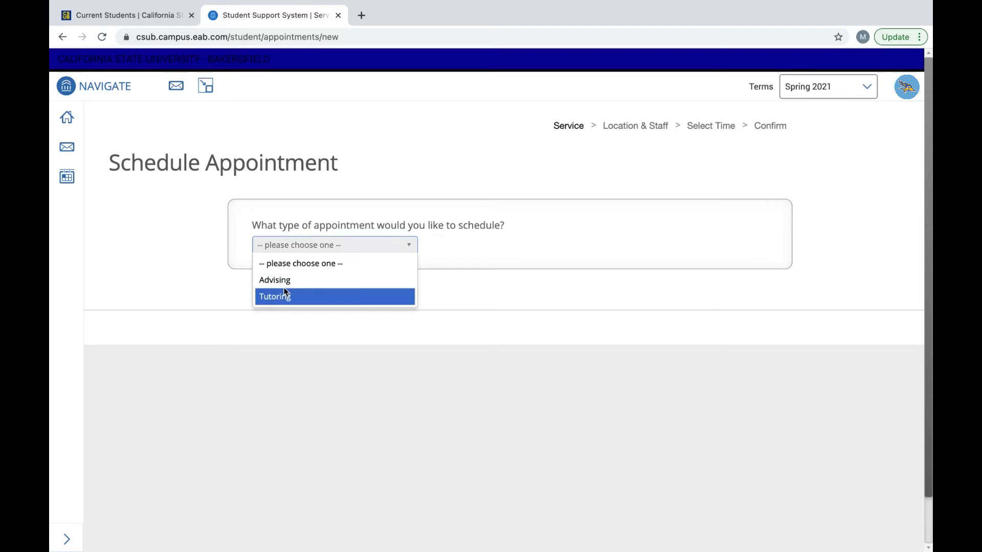
{"action": "left_click", "coordinate": [283, 287]}
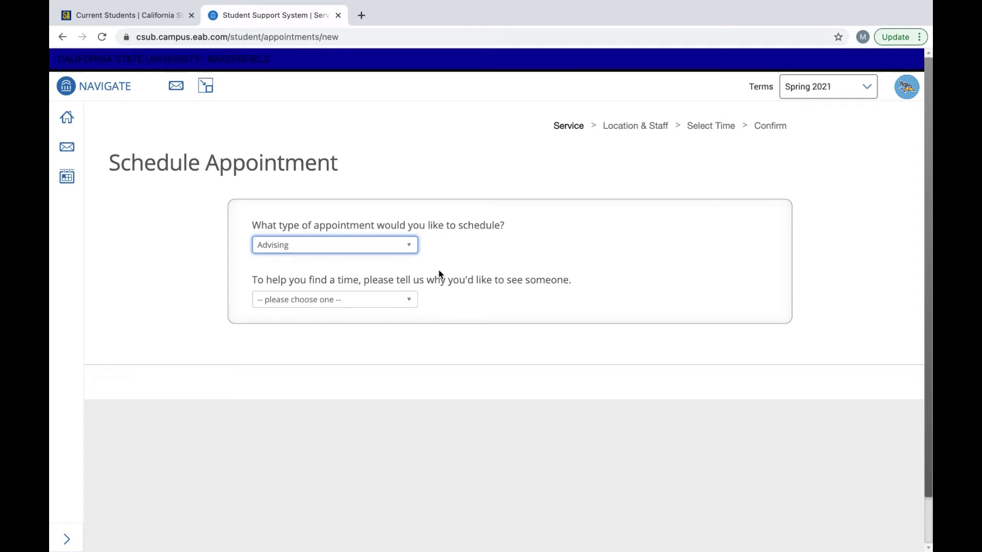
{"action": "left_click", "coordinate": [396, 300]}
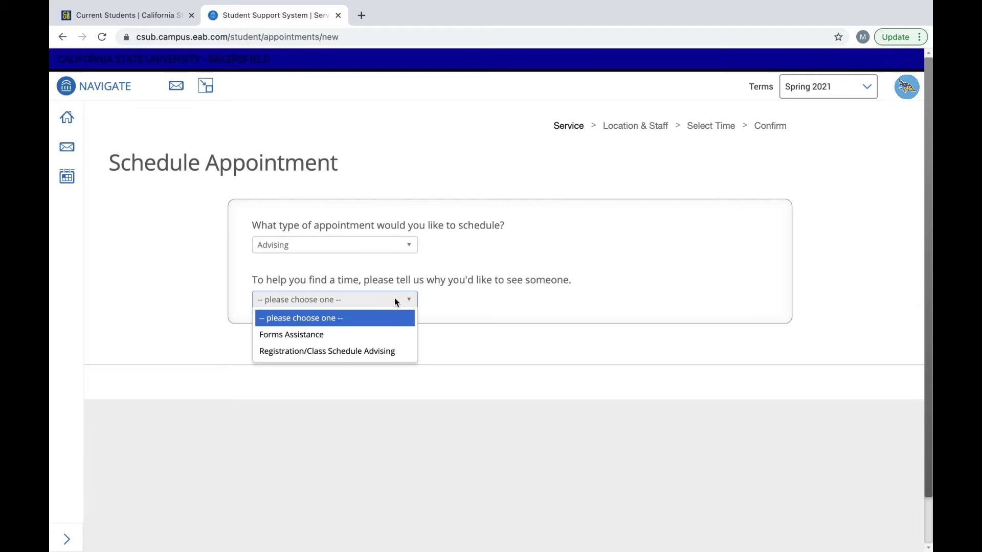
{"action": "left_click", "coordinate": [324, 338]}
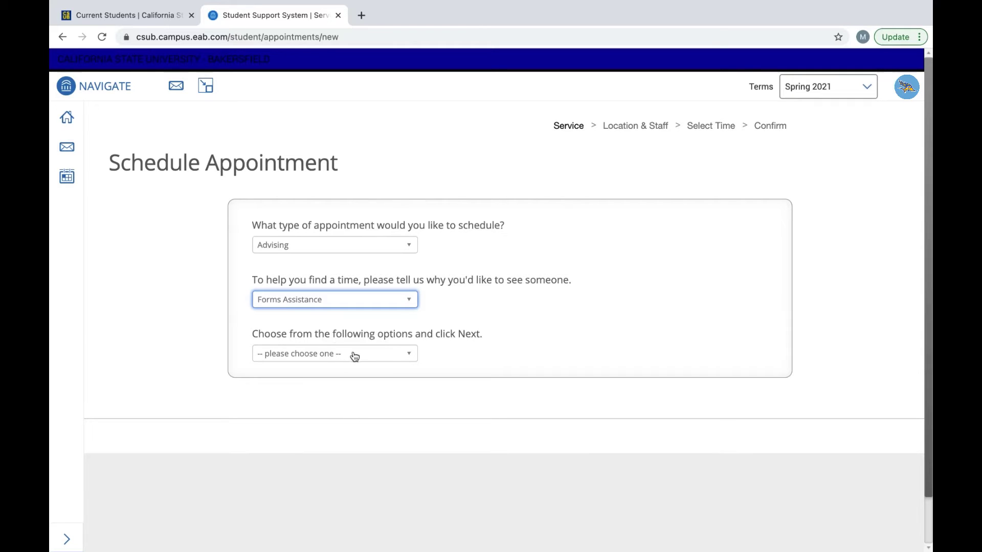
{"action": "left_click", "coordinate": [367, 355]}
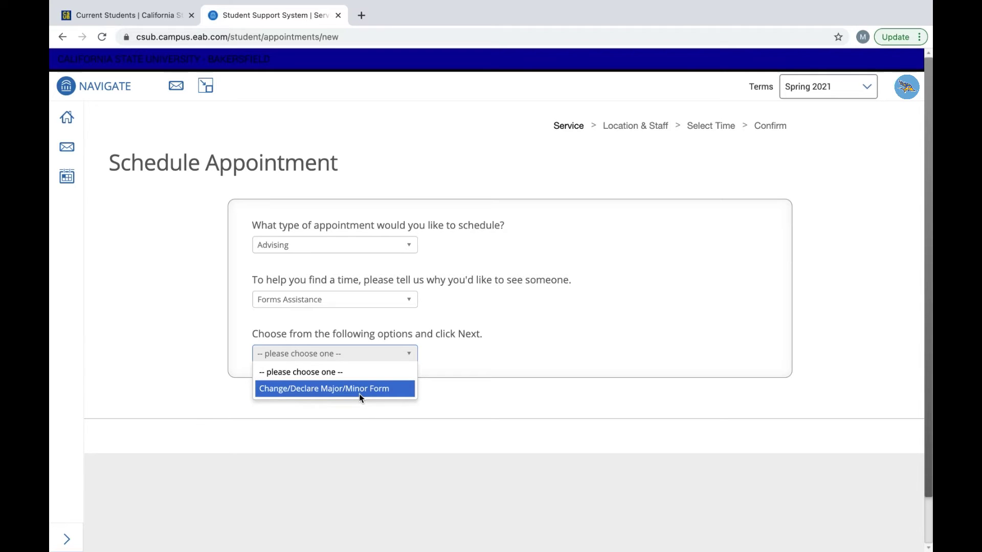
{"action": "left_click", "coordinate": [401, 302]}
{"action": "left_click", "coordinate": [390, 300]}
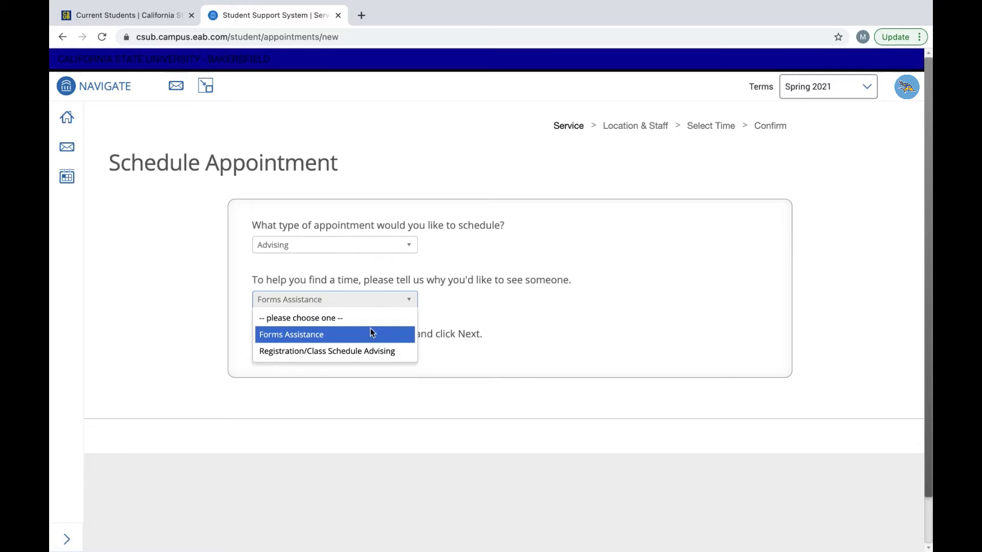
{"action": "left_click", "coordinate": [337, 351]}
{"action": "left_click", "coordinate": [338, 356]}
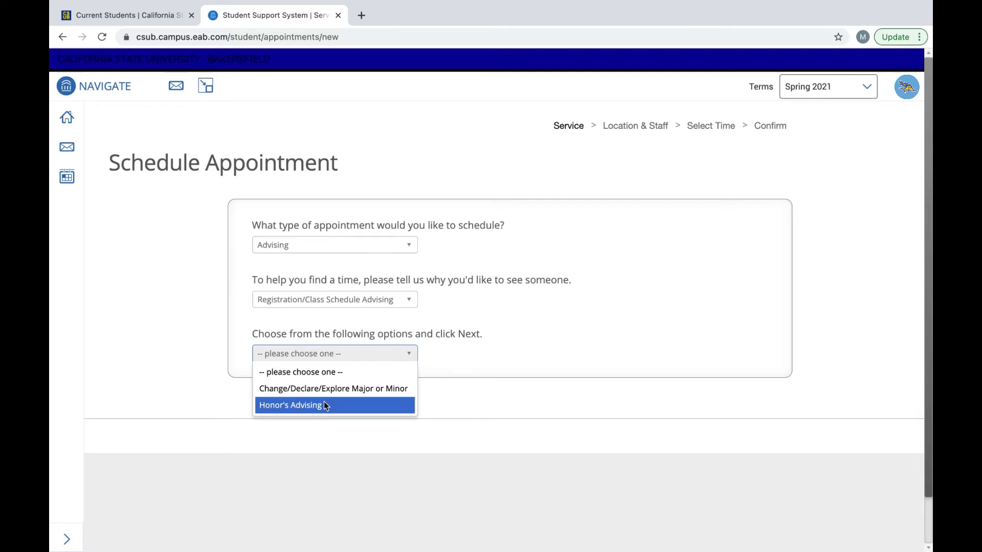
{"action": "left_click", "coordinate": [296, 389]}
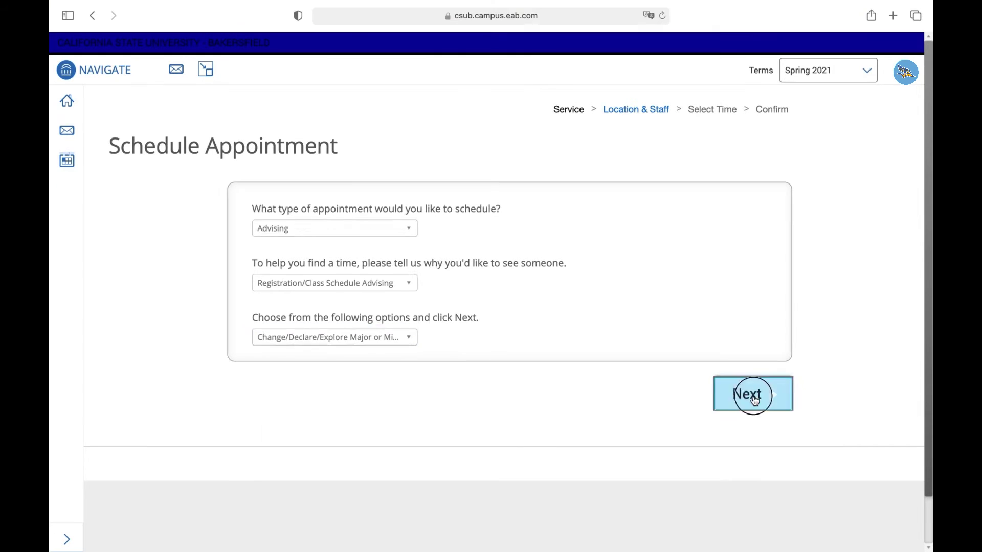
{"action": "left_click", "coordinate": [749, 394]}
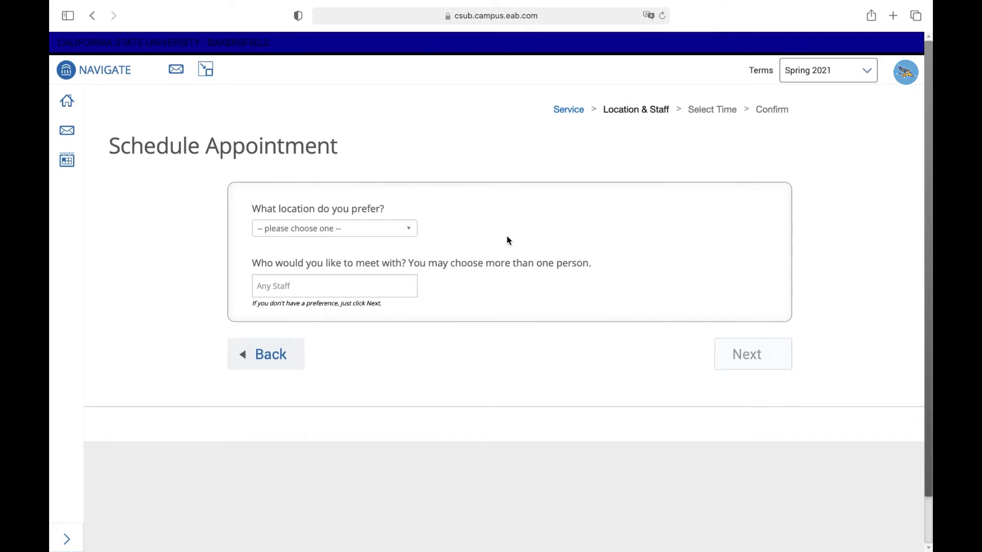
Set NSME Student Center as the location and the student's own advisor as staff
{"action": "left_click", "coordinate": [405, 233]}
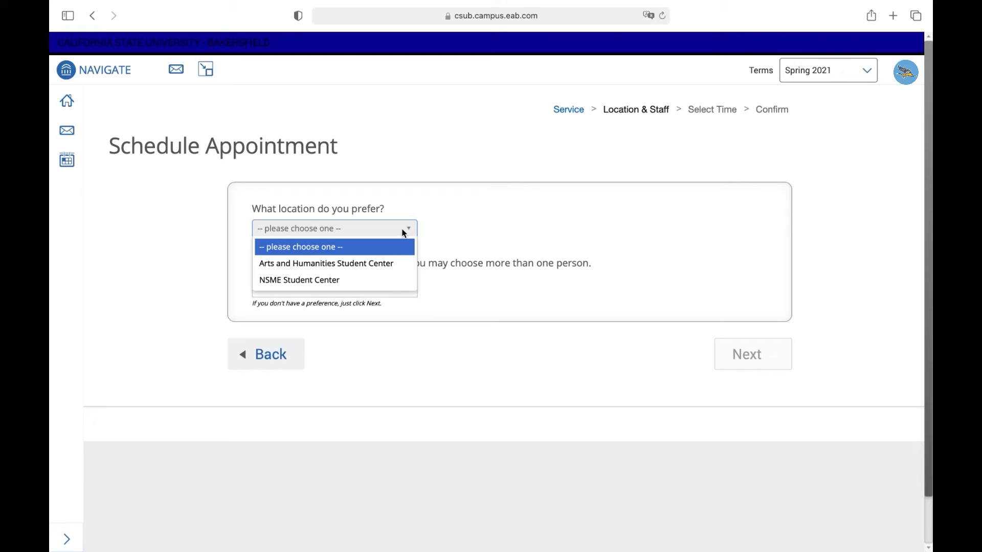
{"action": "left_click", "coordinate": [335, 281]}
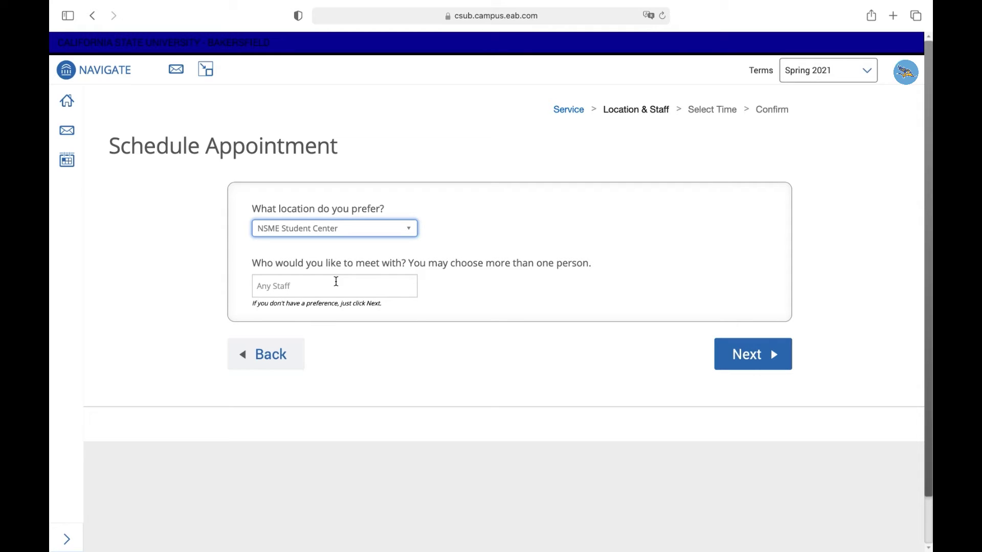
{"action": "left_click", "coordinate": [336, 282]}
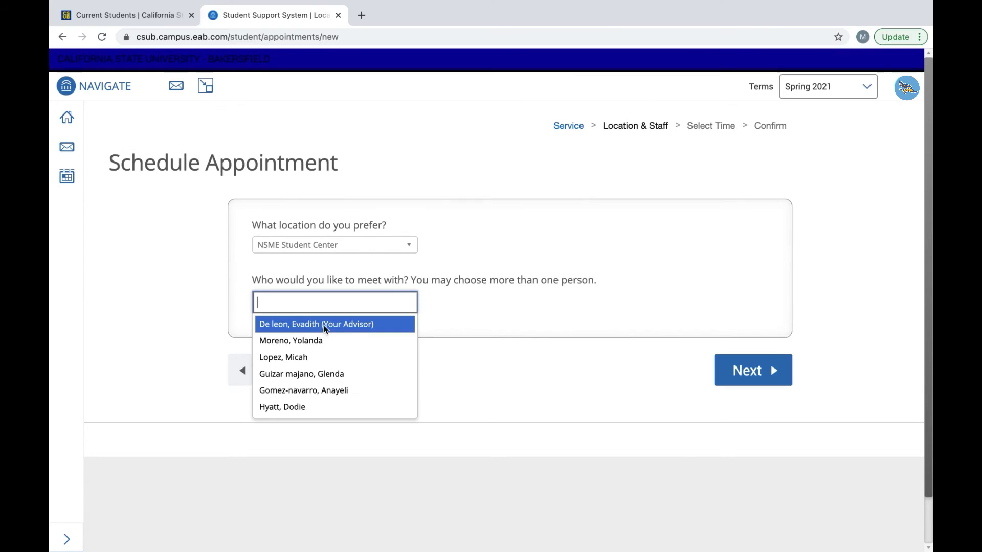
{"action": "left_click", "coordinate": [311, 307]}
{"action": "left_click", "coordinate": [781, 370]}
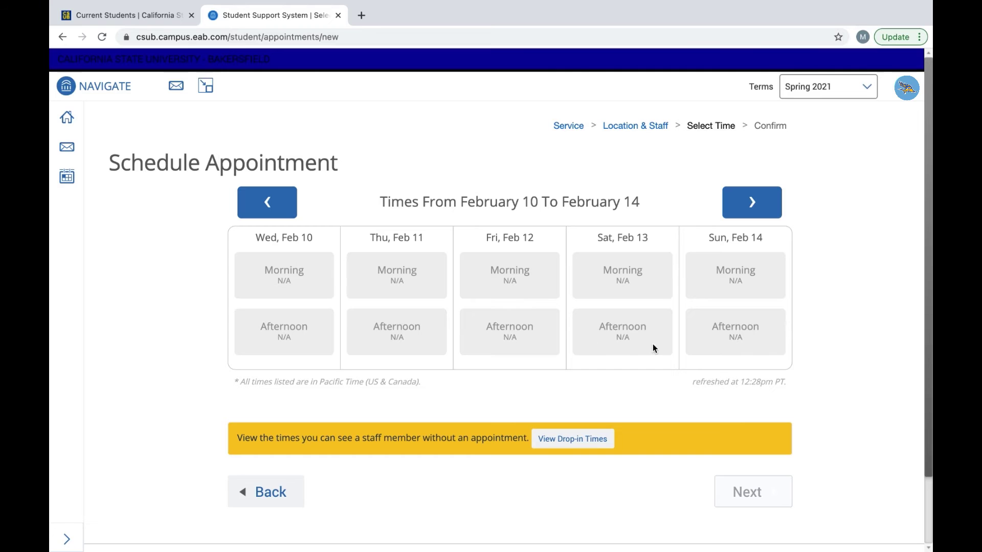
Book the 8:00am slot on Monday, February 22, two weeks ahead, and proceed
{"action": "left_click", "coordinate": [745, 205]}
{"action": "left_click", "coordinate": [745, 205]}
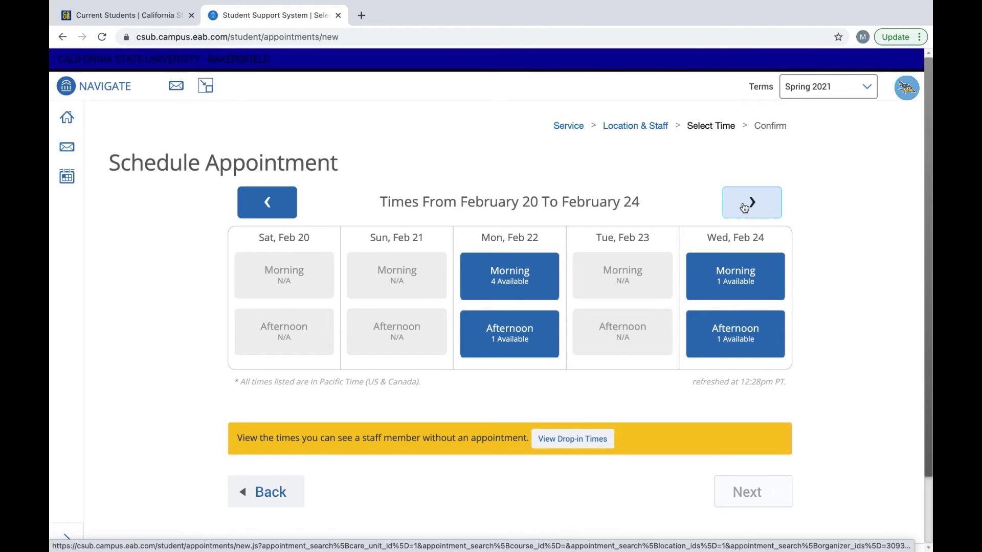
{"action": "left_click", "coordinate": [535, 280]}
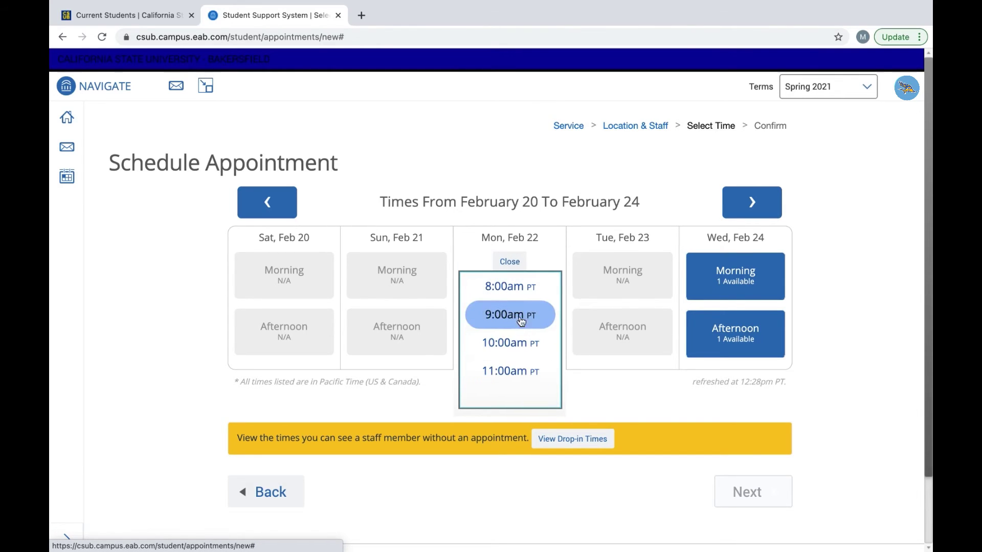
{"action": "left_click", "coordinate": [520, 292]}
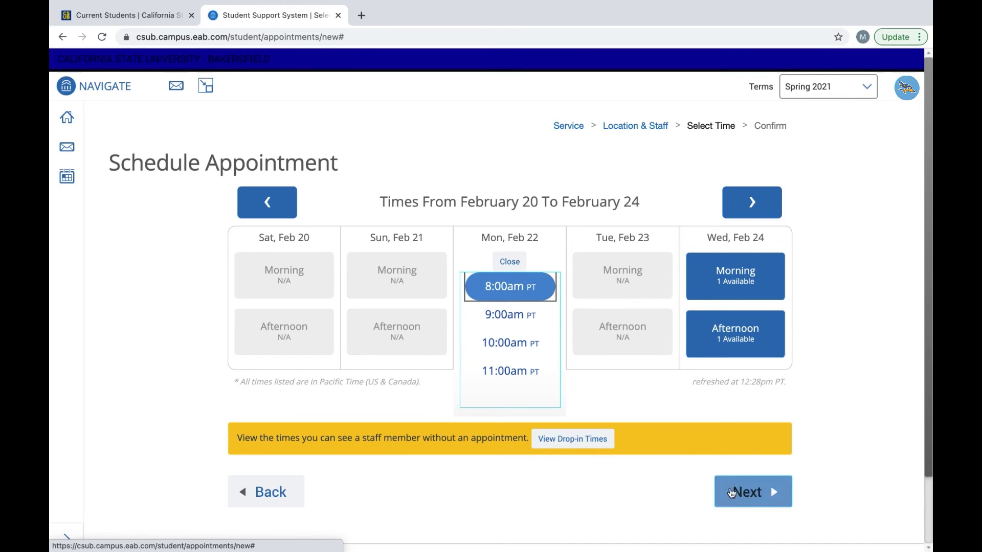
{"action": "left_click", "coordinate": [730, 491]}
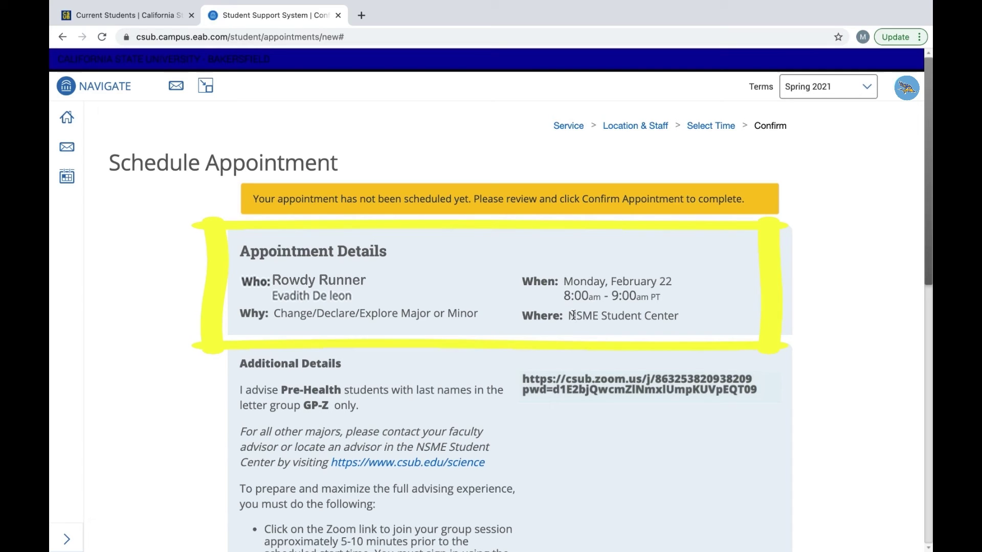
{"action": "scroll", "coordinate": [507, 394], "scroll_direction": "down", "scroll_amount": 4}
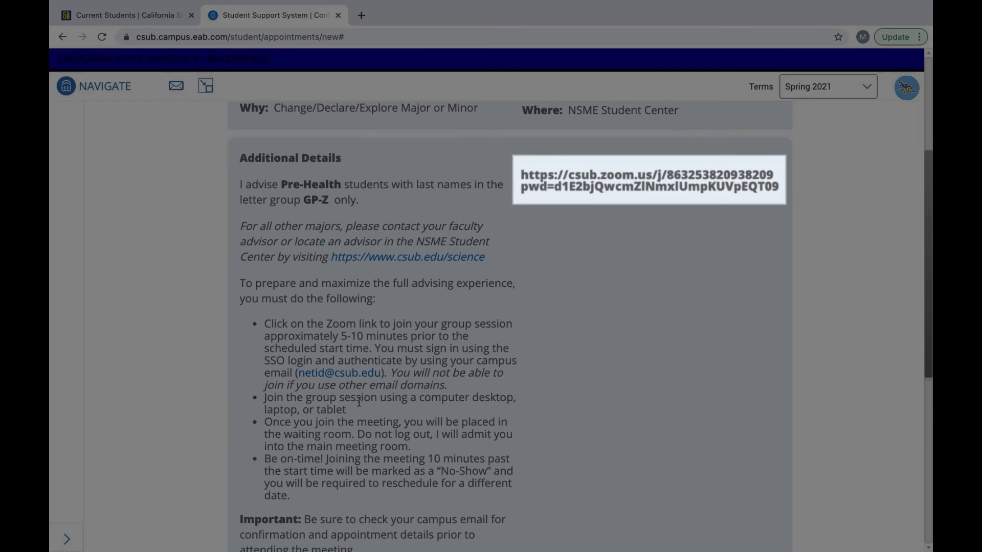
{"action": "scroll", "coordinate": [358, 403], "scroll_direction": "down", "scroll_amount": 3}
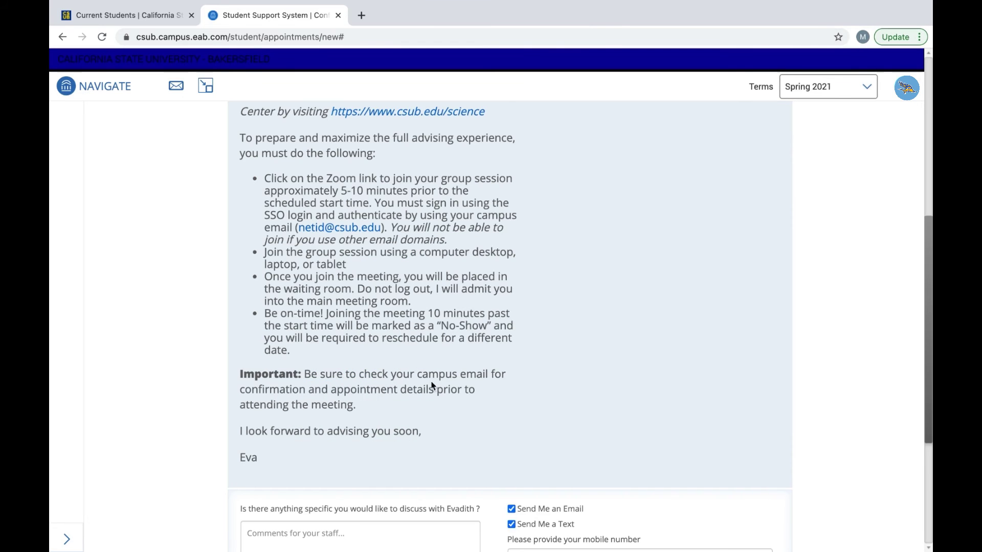
{"action": "scroll", "coordinate": [482, 432], "scroll_direction": "down", "scroll_amount": 3}
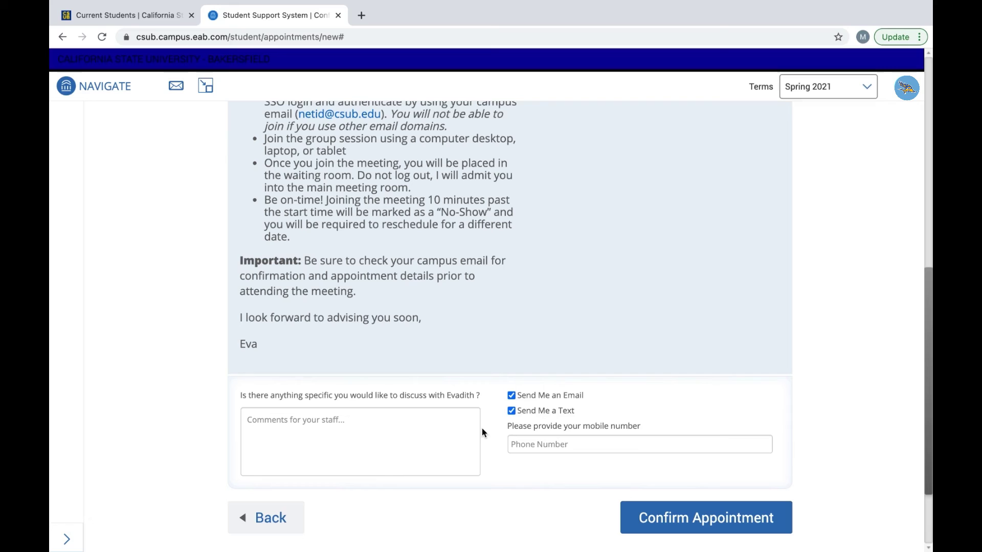
{"action": "left_click", "coordinate": [291, 444]}
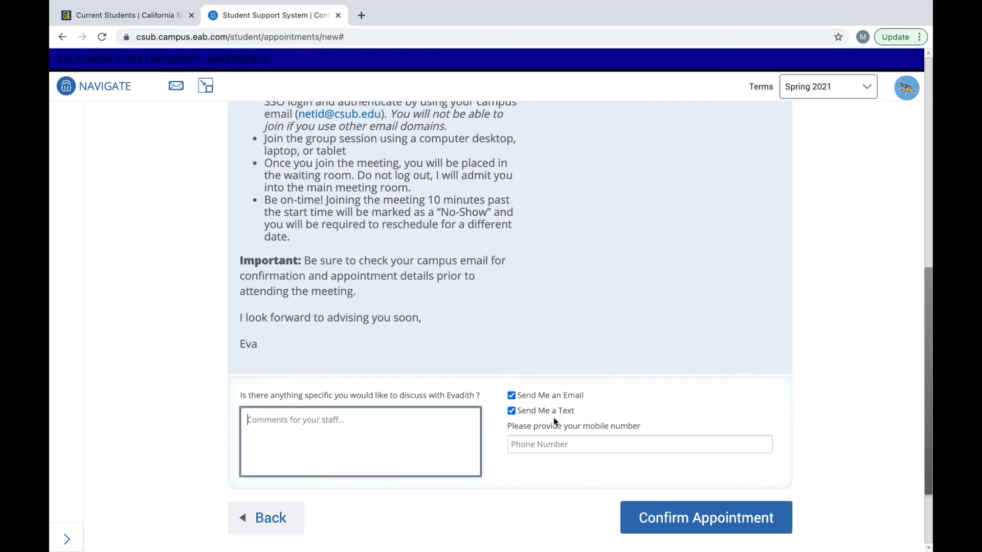
{"action": "left_click", "coordinate": [547, 444]}
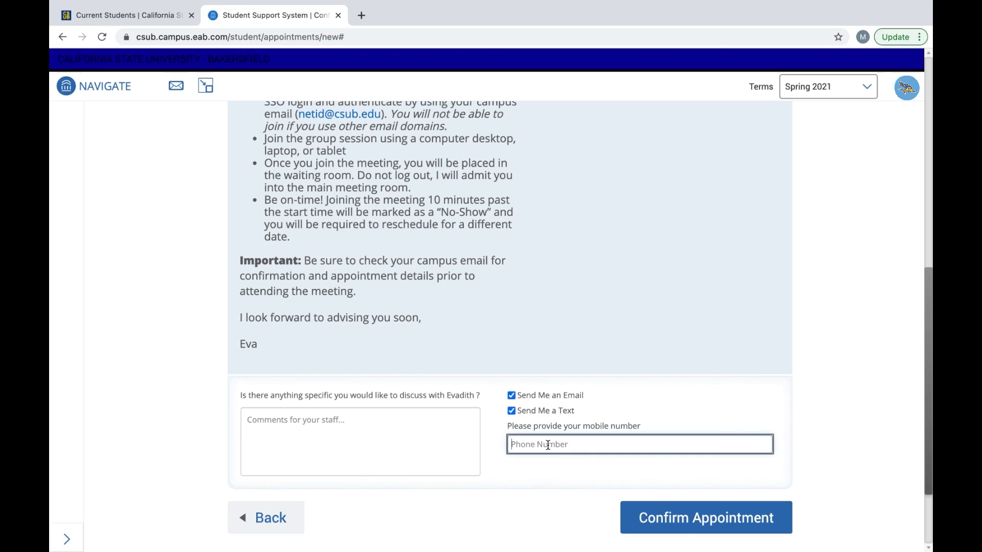
{"action": "scroll", "coordinate": [590, 341], "scroll_direction": "up", "scroll_amount": 1}
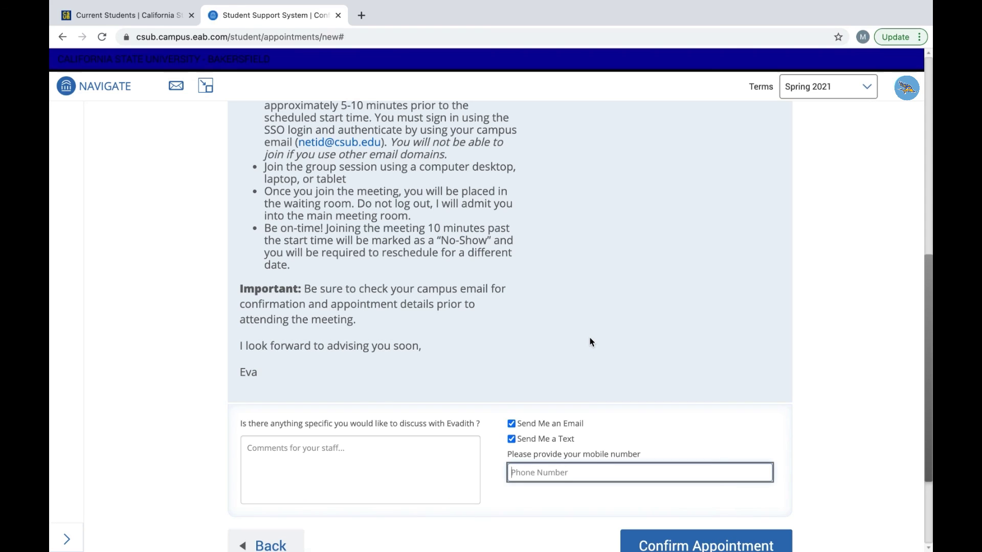
{"action": "scroll", "coordinate": [131, 185], "scroll_direction": "up", "scroll_amount": 10}
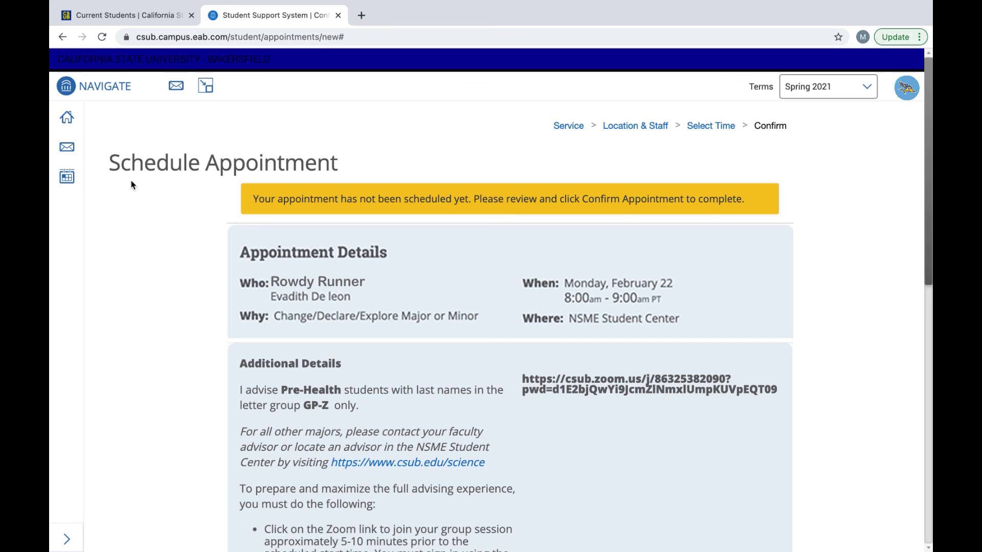
{"action": "left_click", "coordinate": [67, 178]}
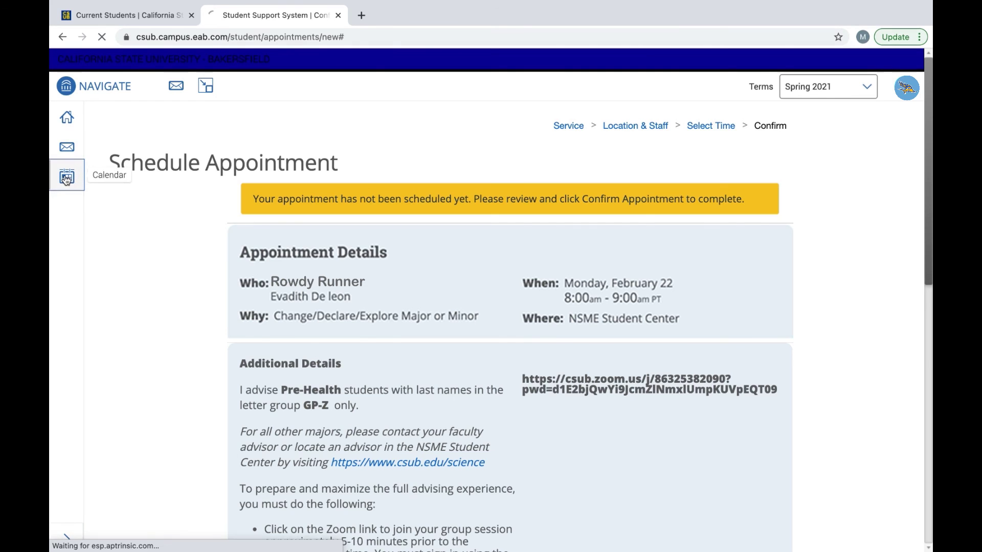